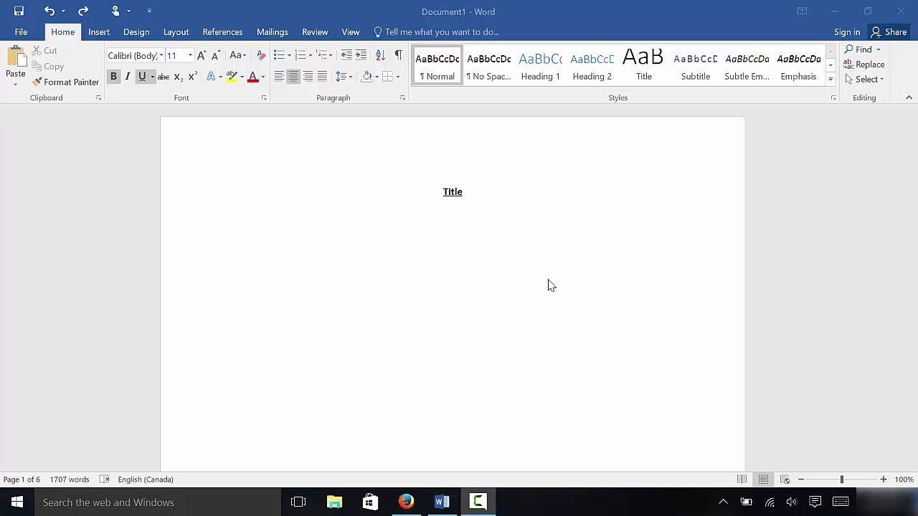
# - Insert a Next Page section break just before the Chapter 1 heading
pyautogui.scroll(-10, 548, 285)
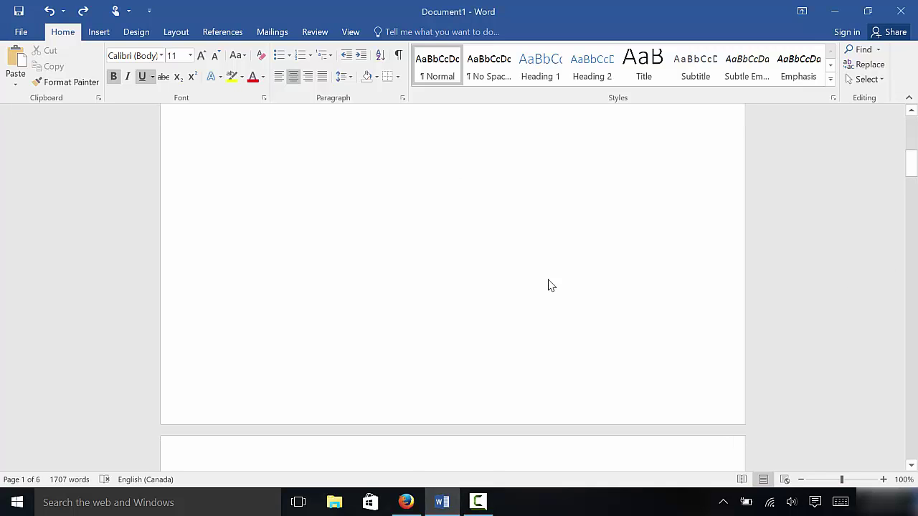
pyautogui.scroll(-8, 548, 285)
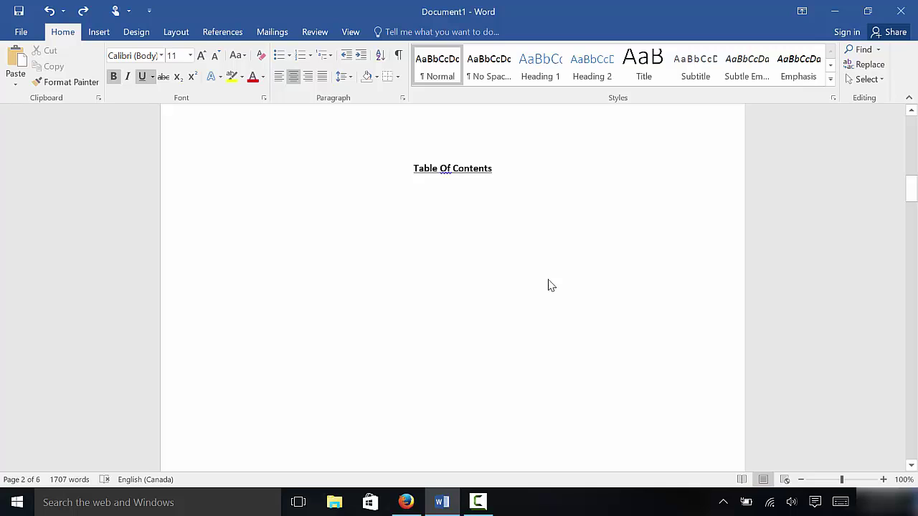
pyautogui.scroll(-9, 549, 285)
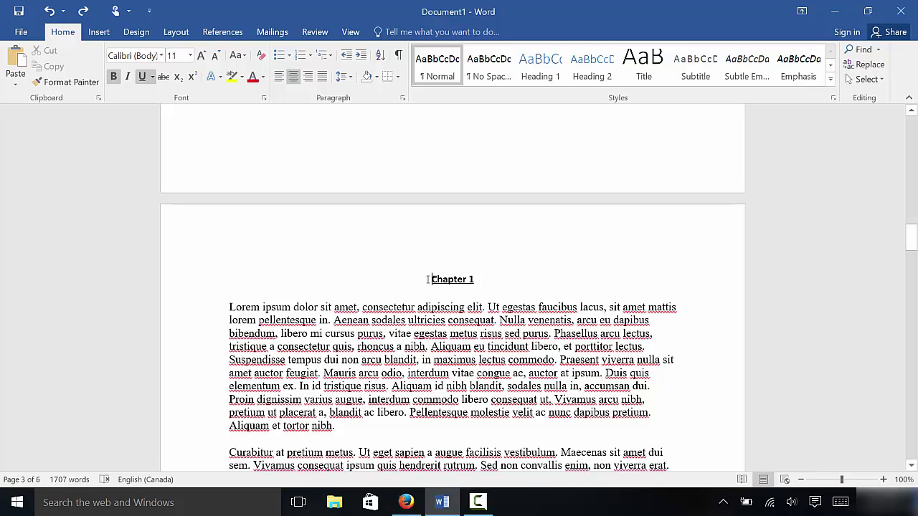
pyautogui.scroll(15, 432, 281)
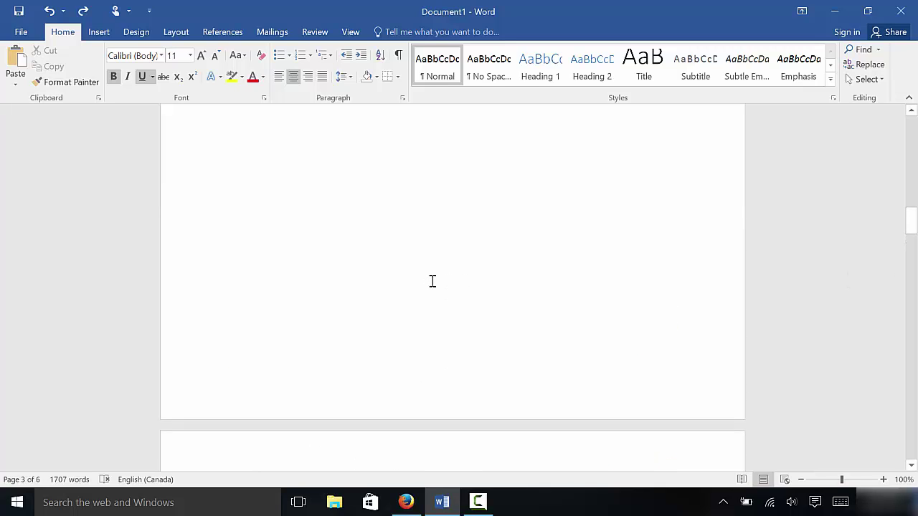
pyautogui.scroll(10, 433, 281)
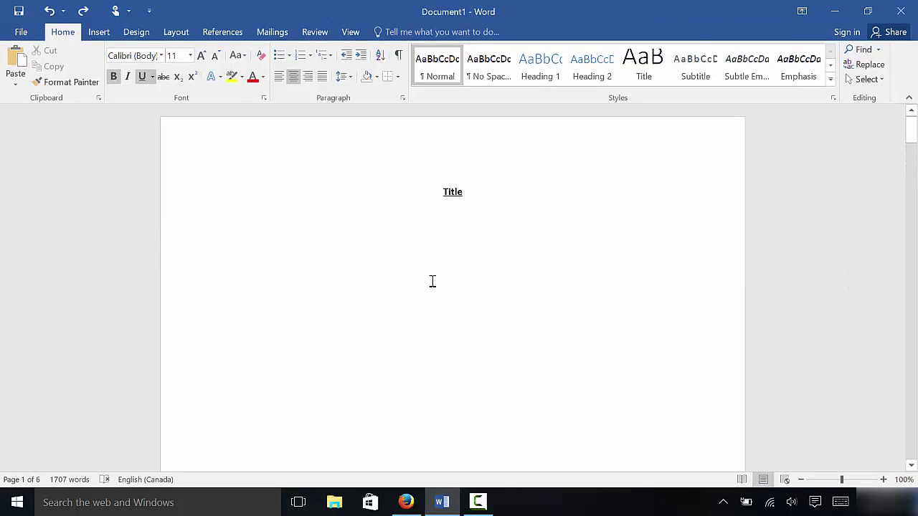
pyautogui.scroll(-15, 433, 281)
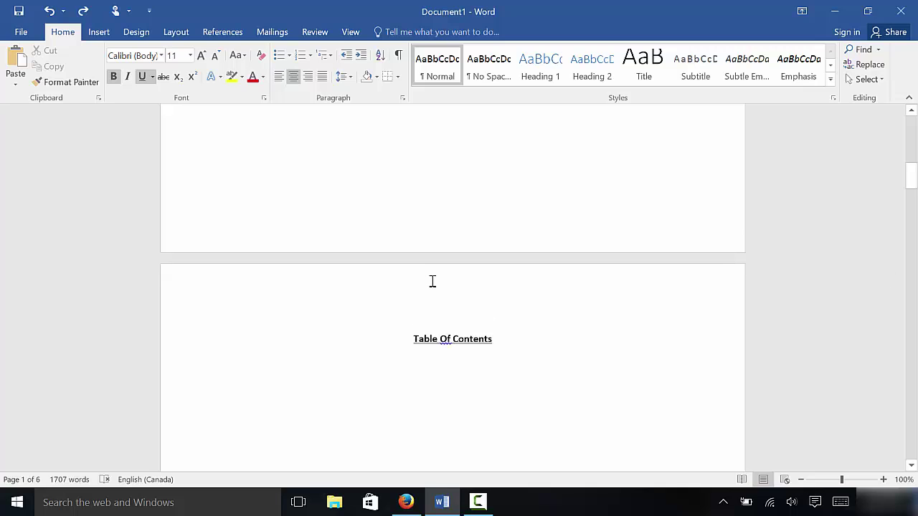
pyautogui.scroll(-15, 433, 282)
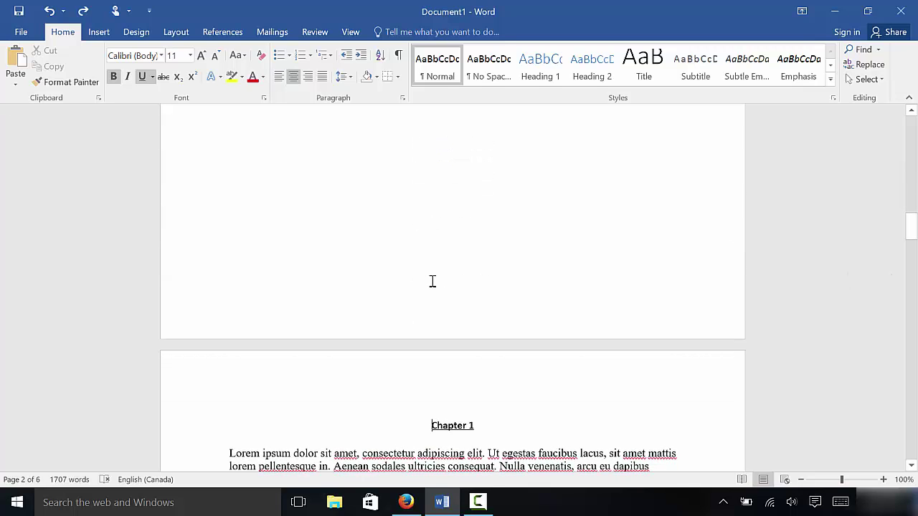
pyautogui.scroll(-3, 433, 281)
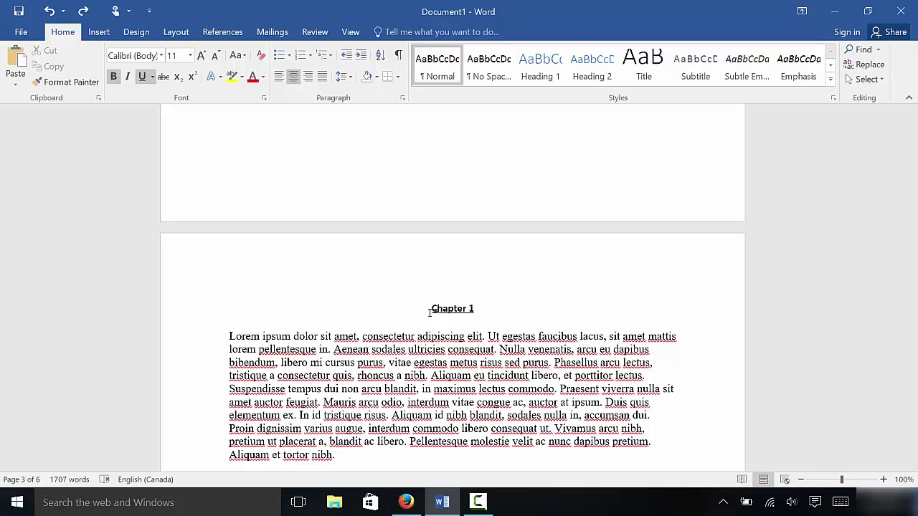
pyautogui.click(176, 34)
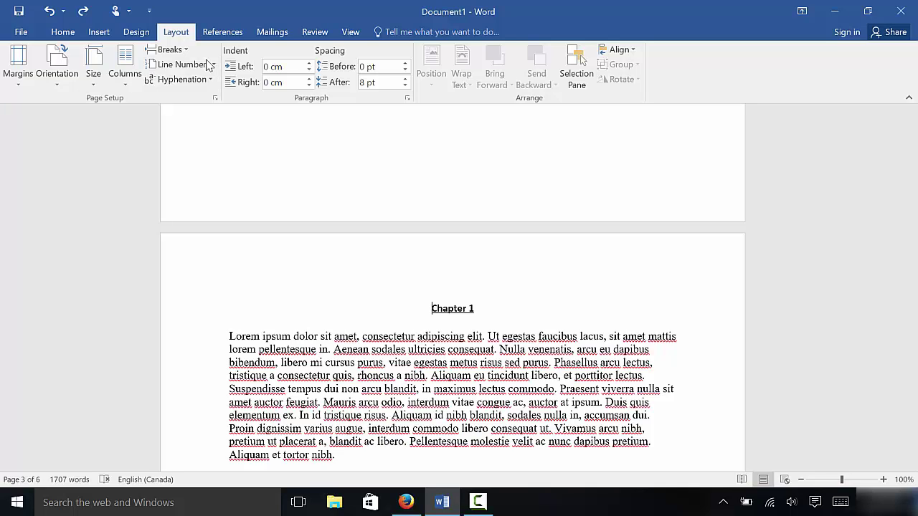
pyautogui.click(185, 53)
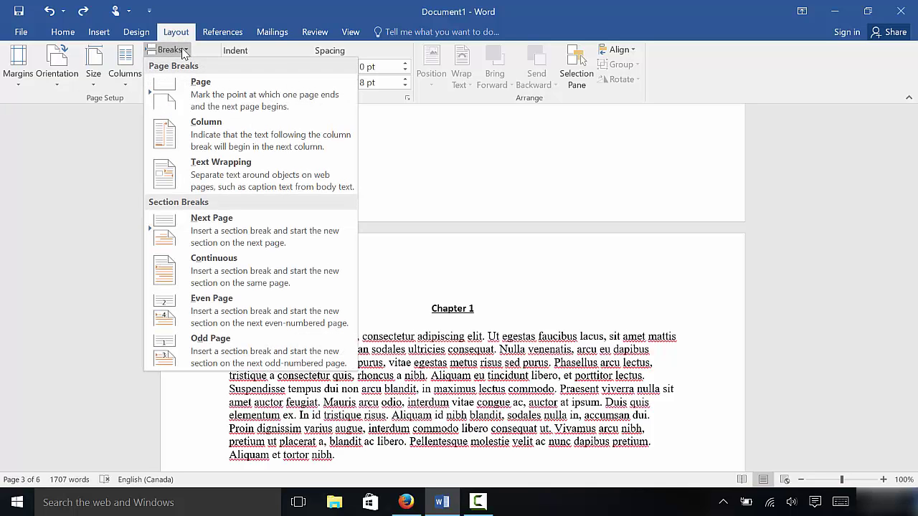
pyautogui.click(229, 229)
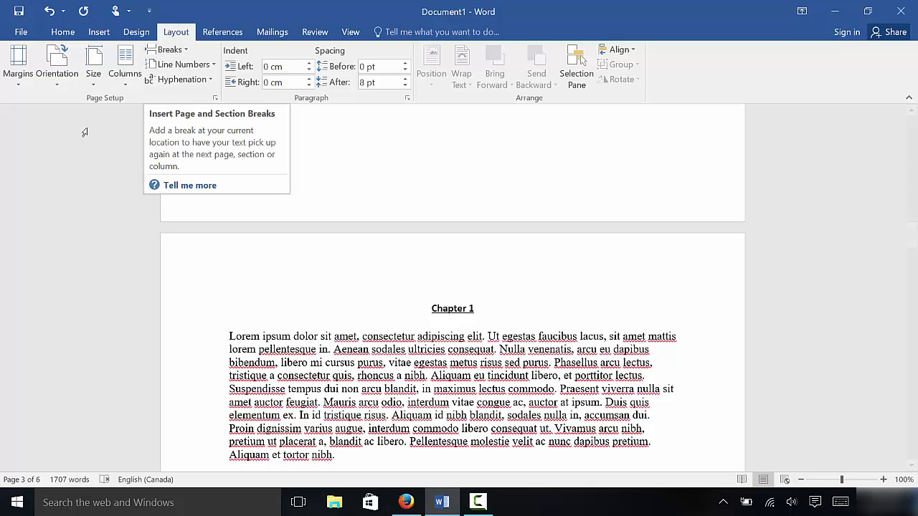
# - Add a Plain Number 1 page number at the bottom of the page
pyautogui.click(103, 33)
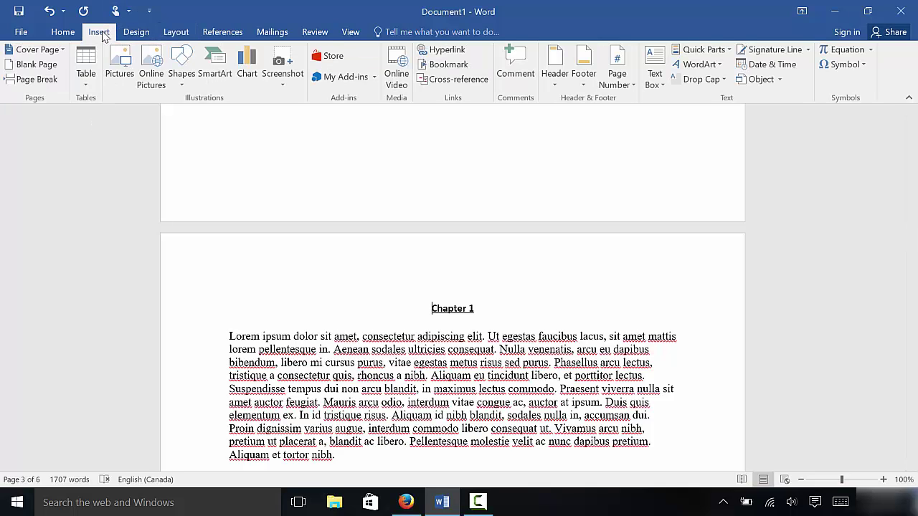
pyautogui.click(619, 83)
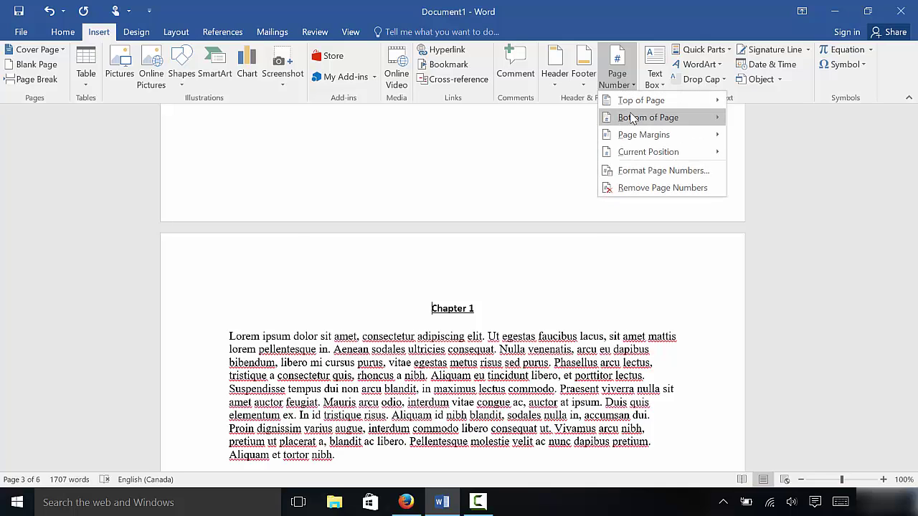
pyautogui.moveTo(631, 119)
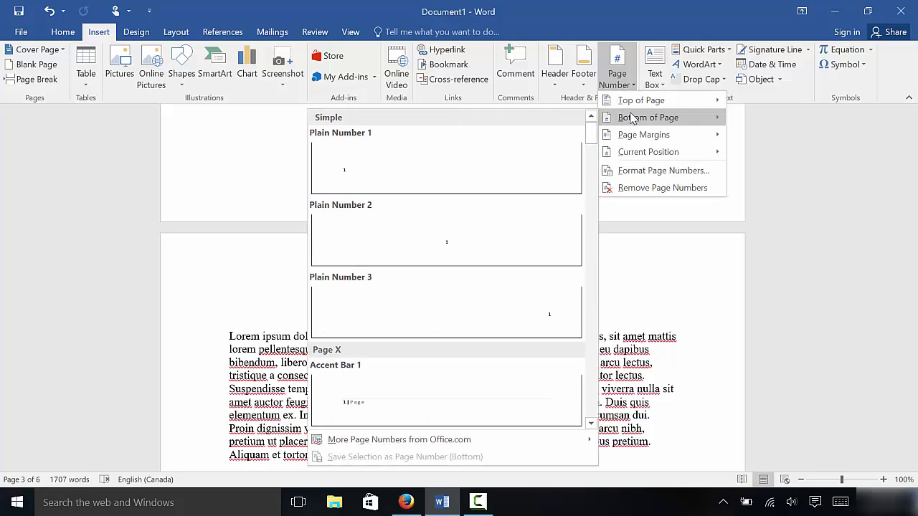
pyautogui.click(492, 174)
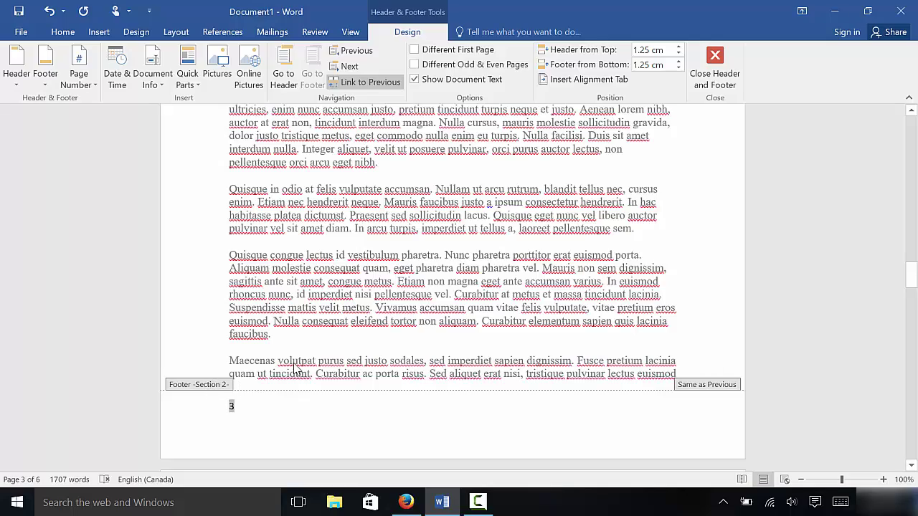
# - Turn off Link to Previous for the Section 2 footer and select its page number
pyautogui.scroll(4, 293, 368)
pyautogui.scroll(15, 294, 368)
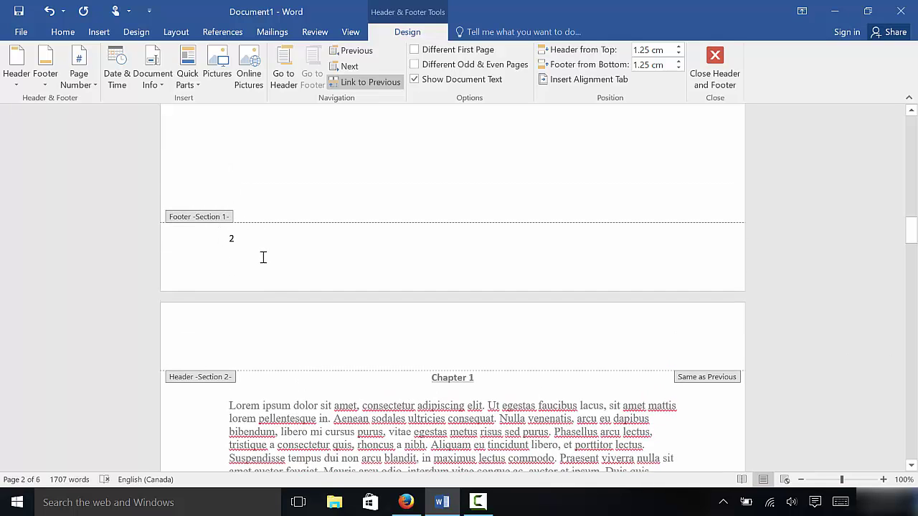
pyautogui.scroll(-12, 273, 340)
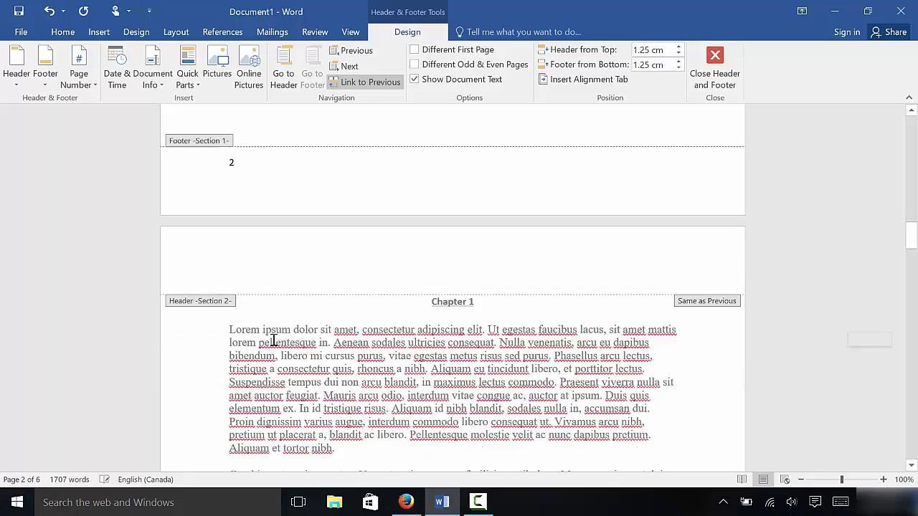
pyautogui.scroll(-4, 273, 340)
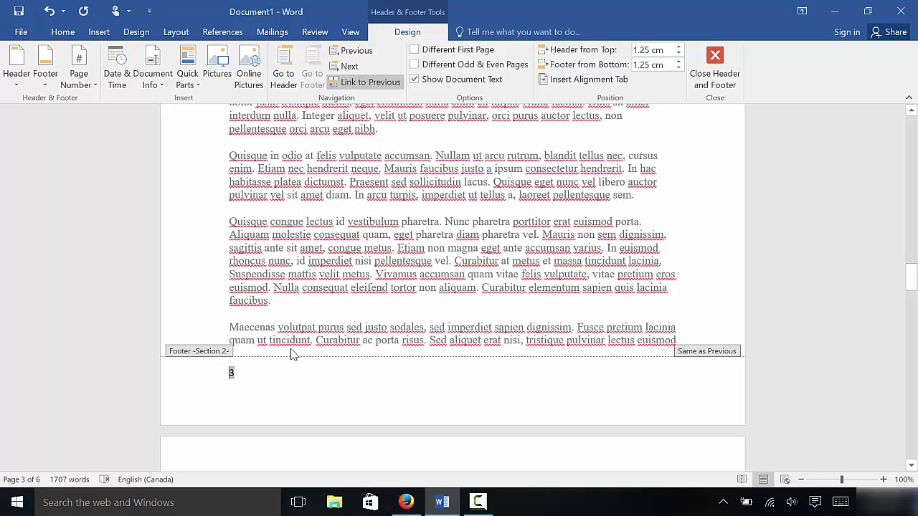
pyautogui.click(365, 83)
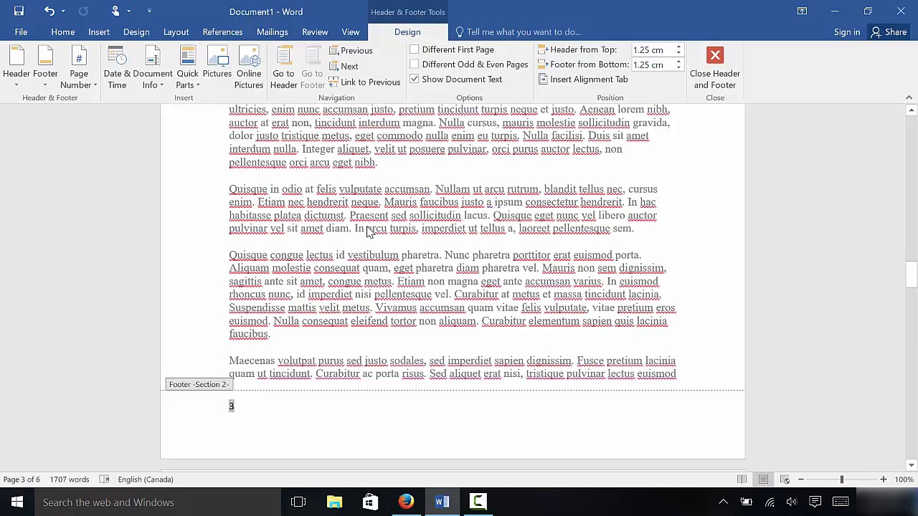
pyautogui.click(242, 407)
# - Format the Section 2 page numbers to start at 1
pyautogui.click(81, 83)
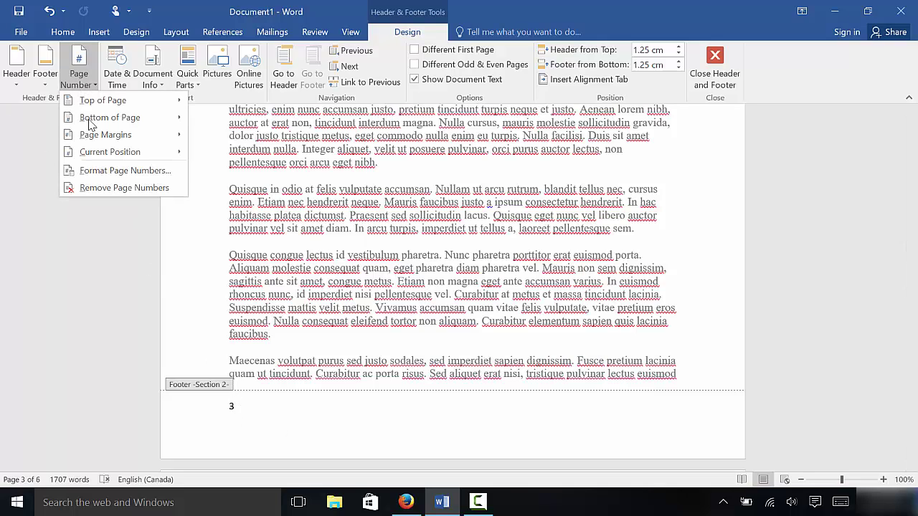
pyautogui.click(109, 171)
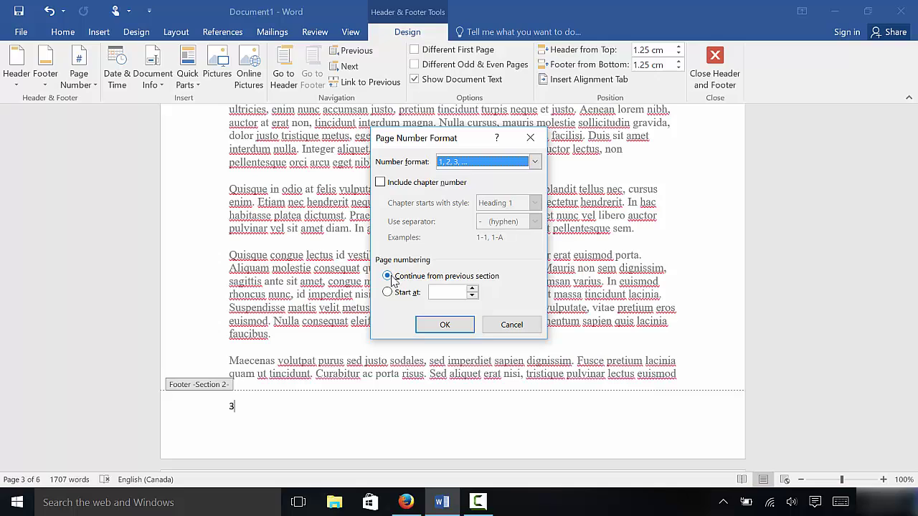
pyautogui.click(391, 295)
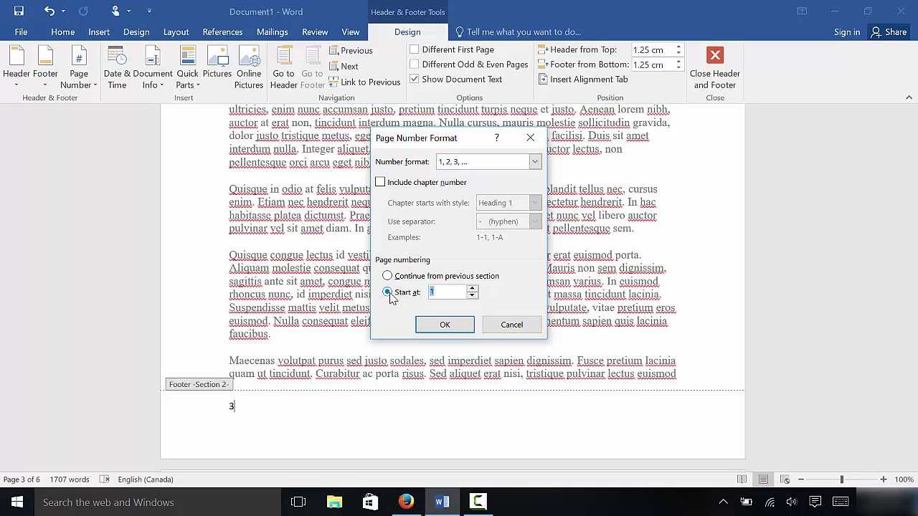
pyautogui.click(452, 324)
pyautogui.scroll(10, 453, 326)
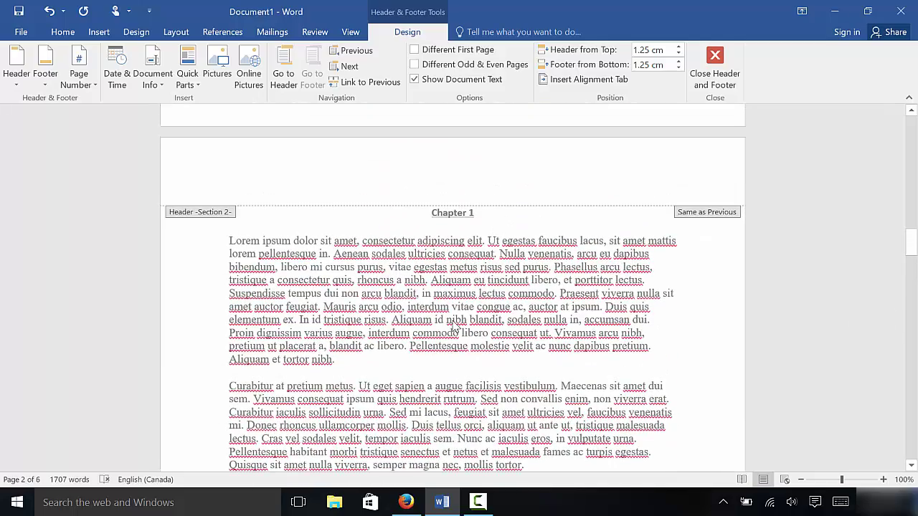
pyautogui.scroll(-10, 453, 327)
pyautogui.scroll(-1, 453, 326)
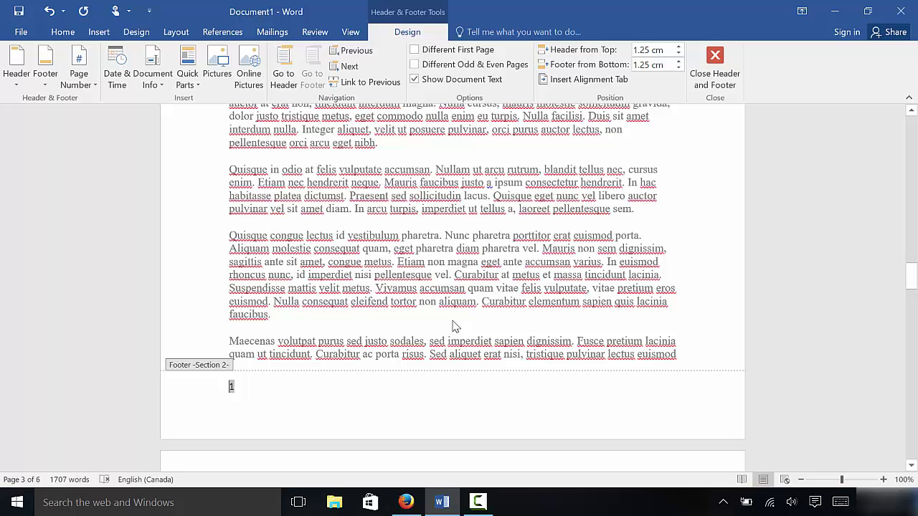
pyautogui.scroll(11, 453, 326)
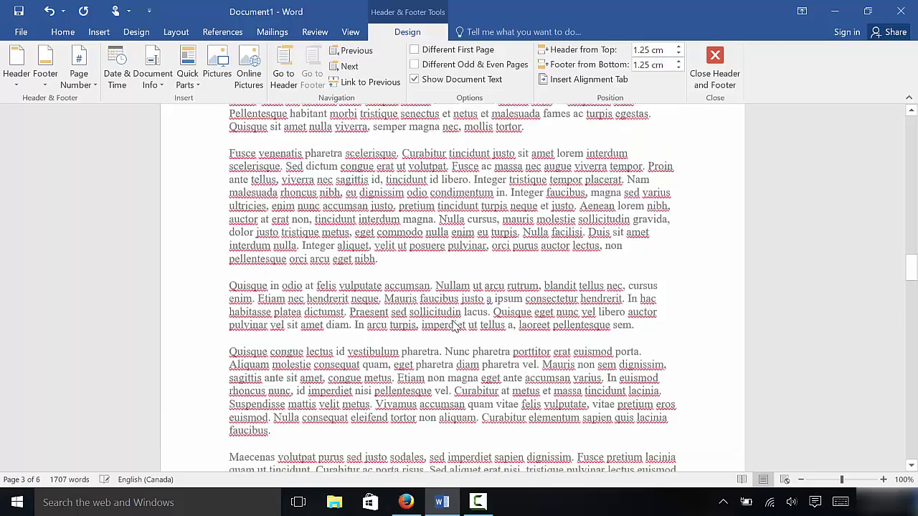
pyautogui.scroll(4, 453, 326)
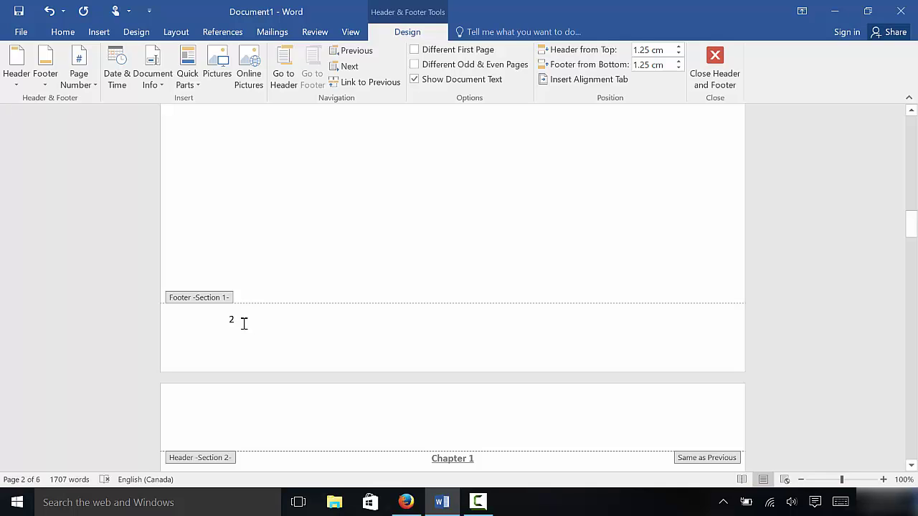
# - Delete the page number 2 from the Section 1 footer, leaving it blank
pyautogui.click(243, 323)
pyautogui.press('BackSpace')
pyautogui.press('BackSpace')
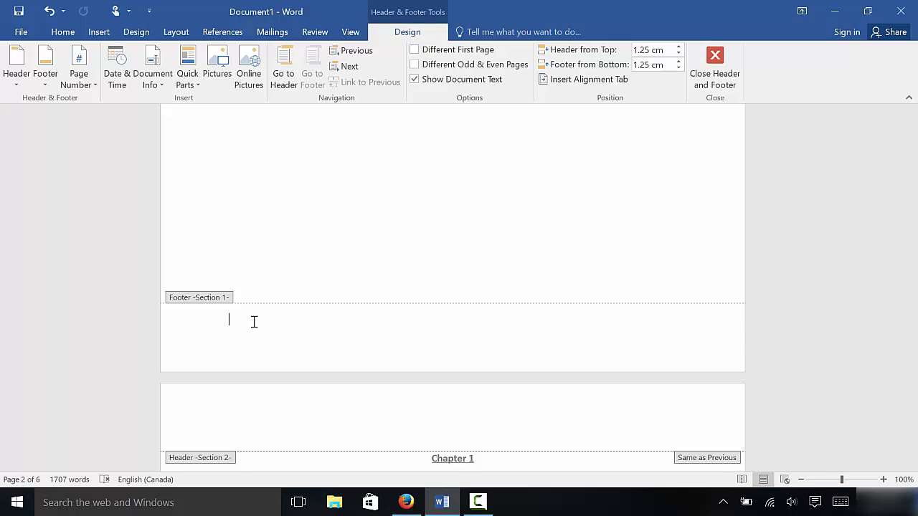
pyautogui.scroll(10, 254, 321)
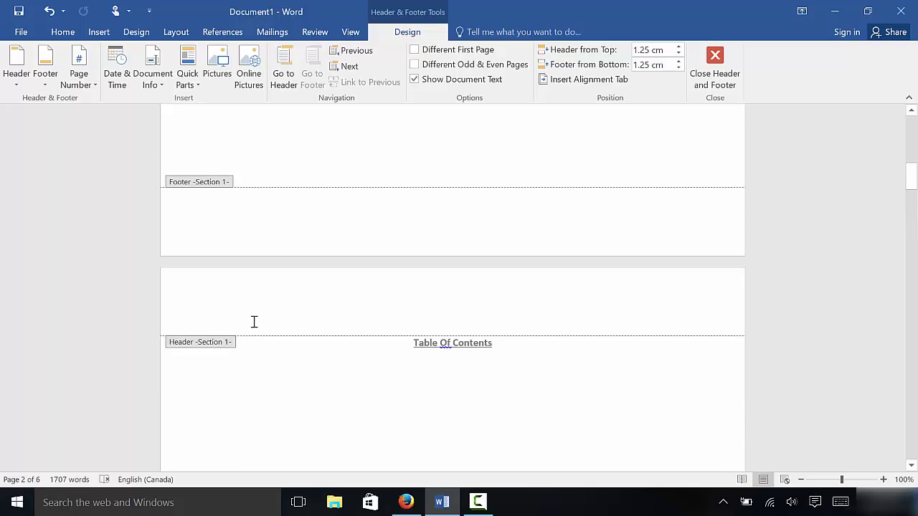
pyautogui.scroll(2, 254, 322)
pyautogui.scroll(-5, 244, 299)
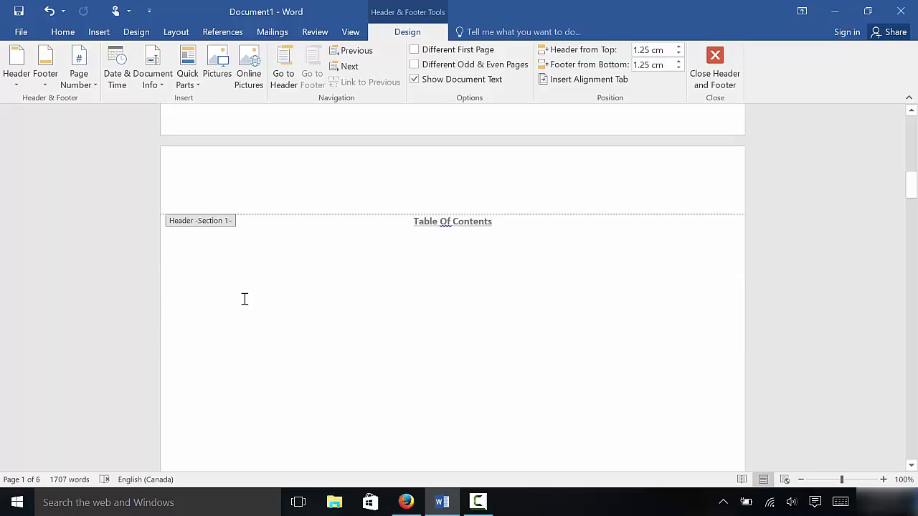